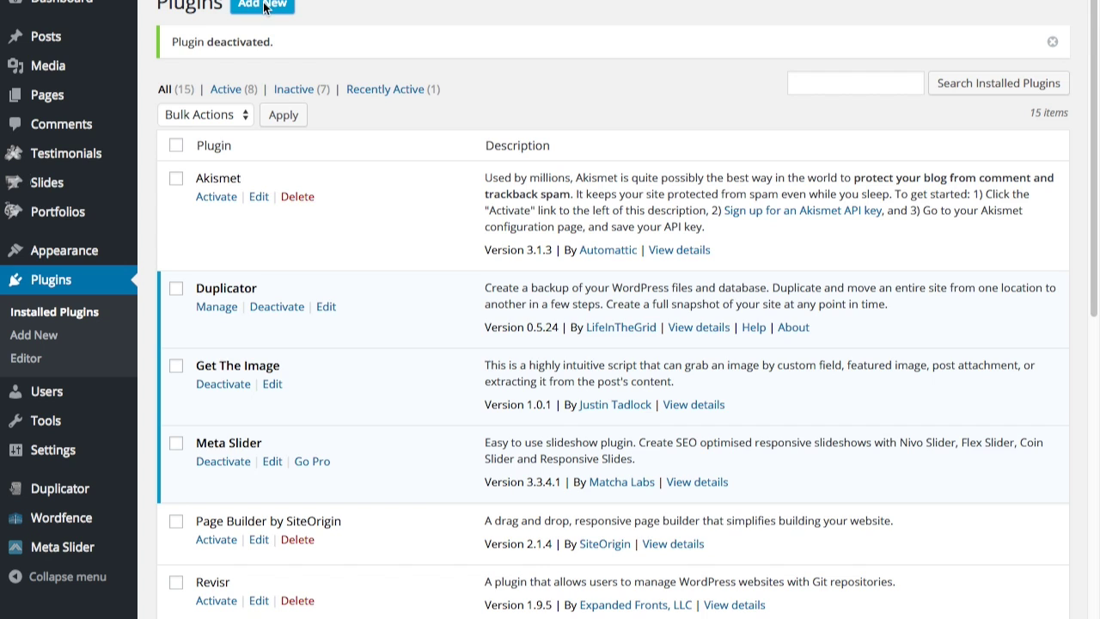
Go to the Add Plugins page showing featured plugins.
click(264, 6)
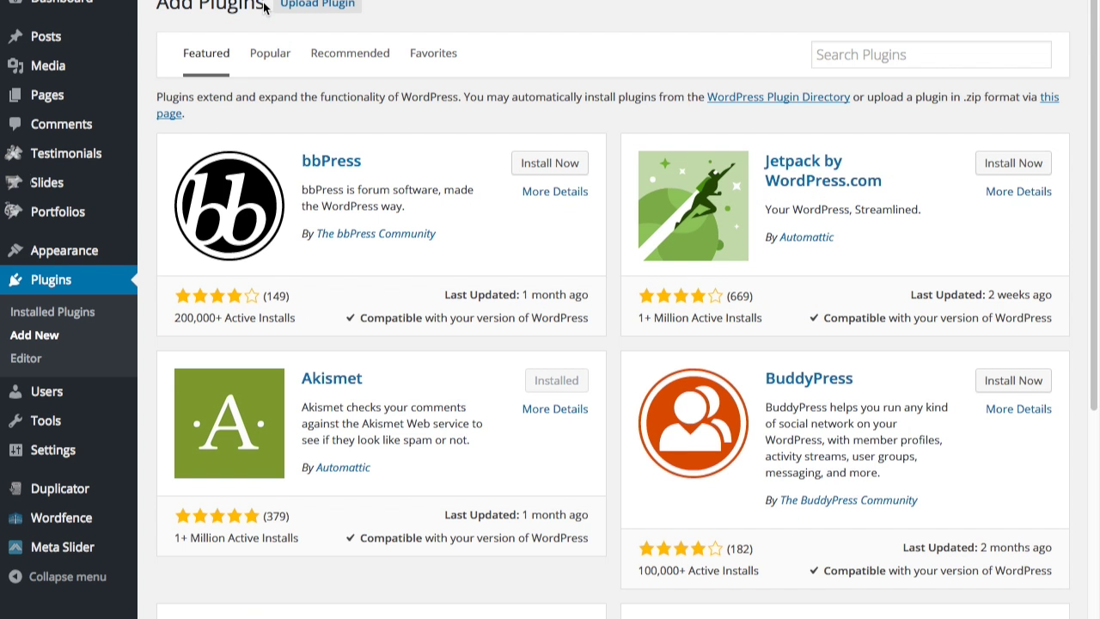
Search for Plugin Archiver and install The Hack Repair Guy's Plugin Archiver 1.0.5.
click(880, 54)
text(The Hack Repair Guy's Plugin Archiver)
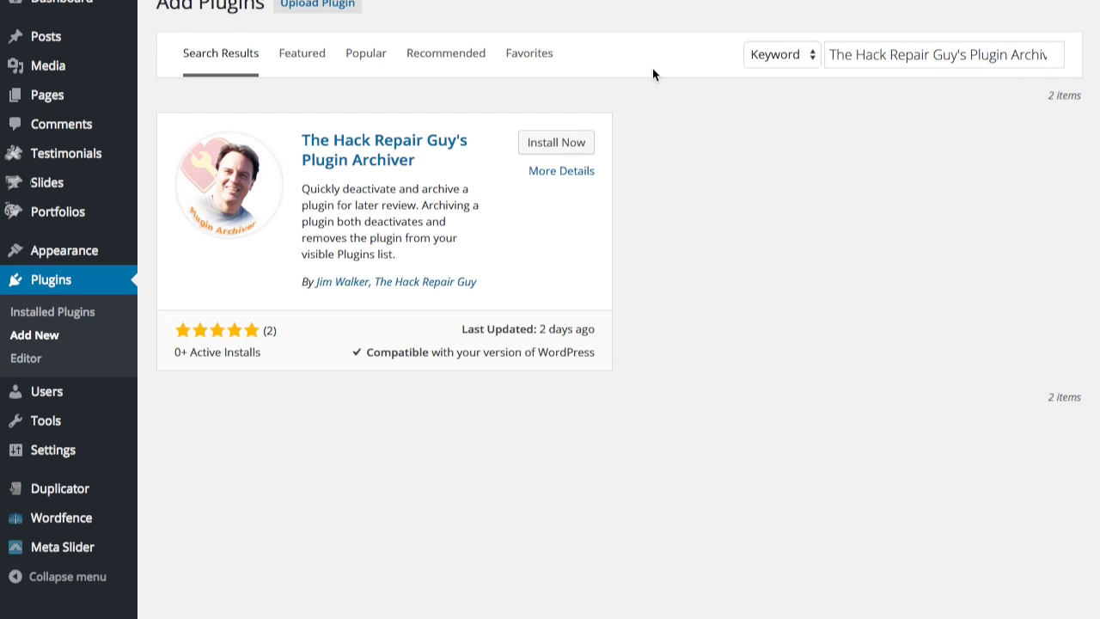
click(550, 144)
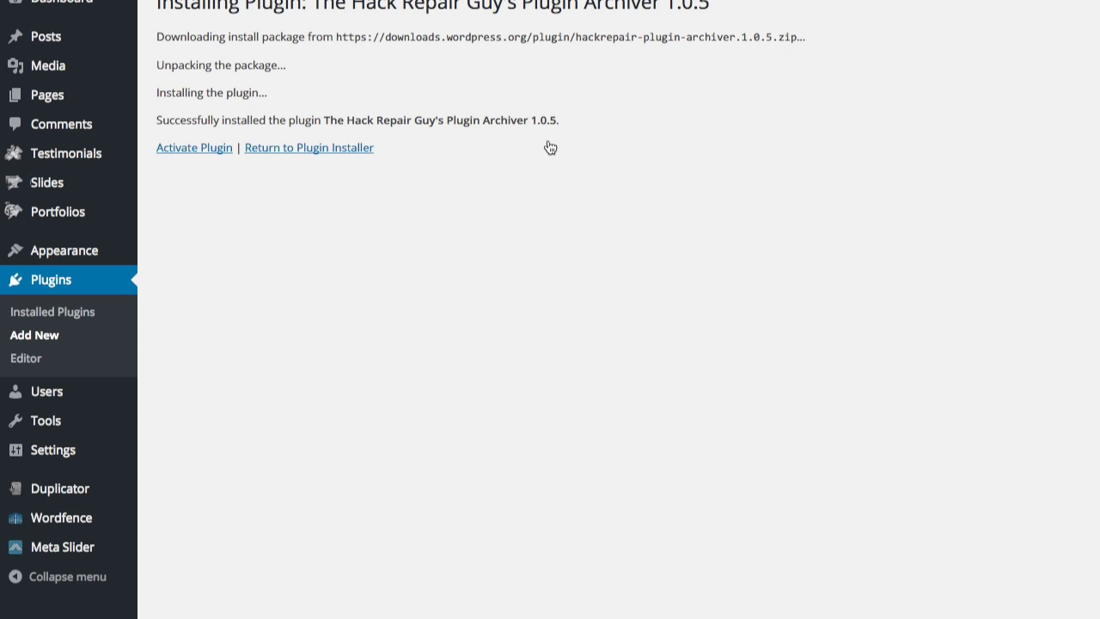
Activate Plugin Archiver, archive Akismet, and view the Archived Plugins list.
click(211, 150)
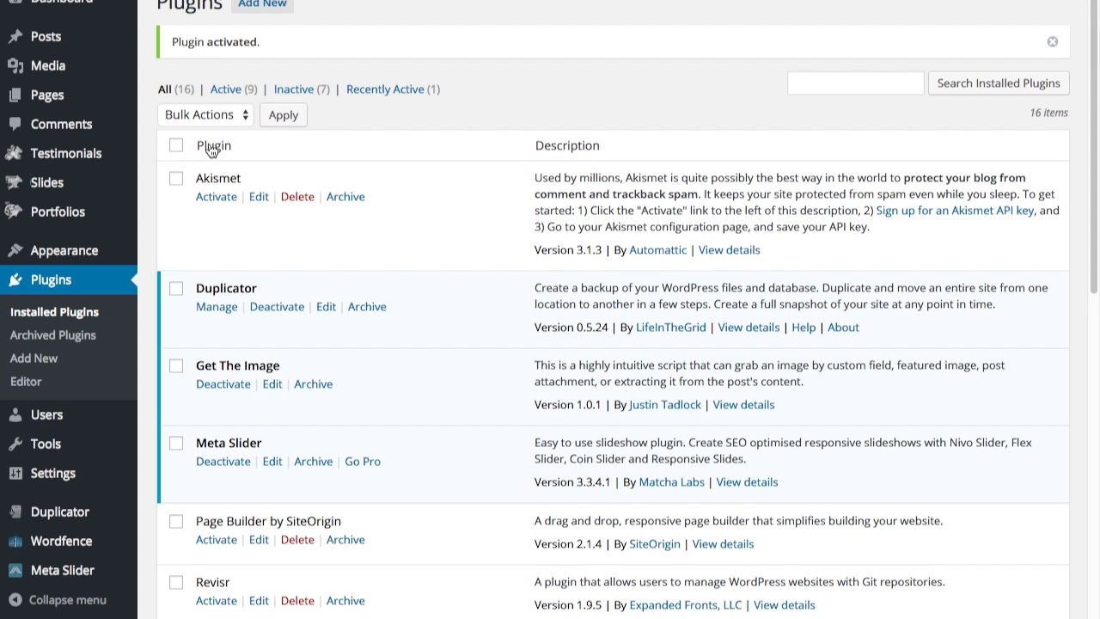
click(343, 200)
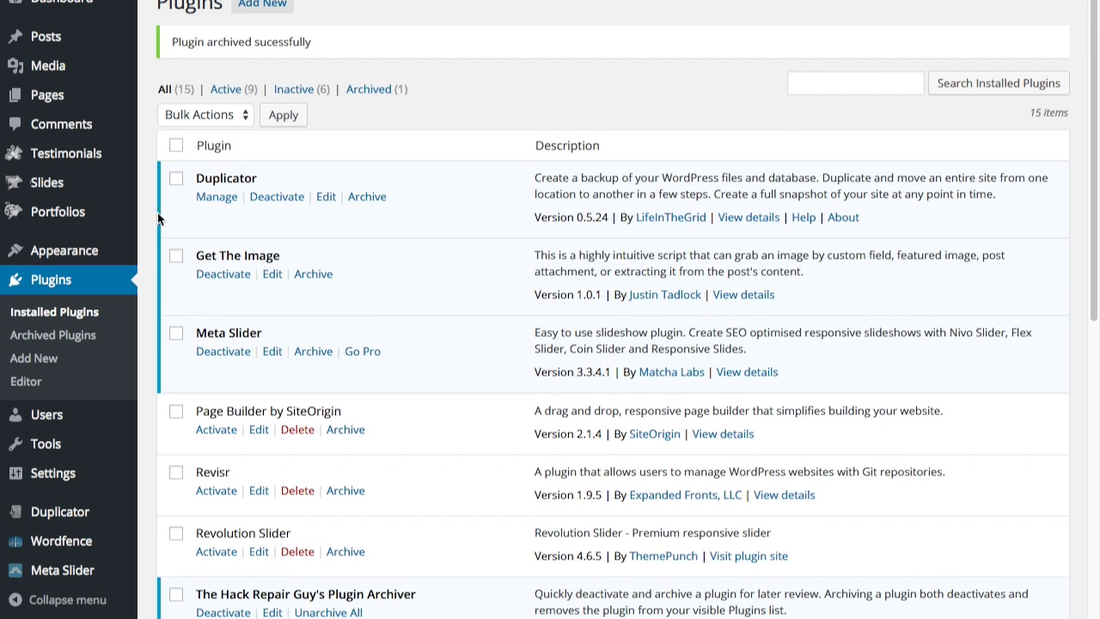
click(46, 342)
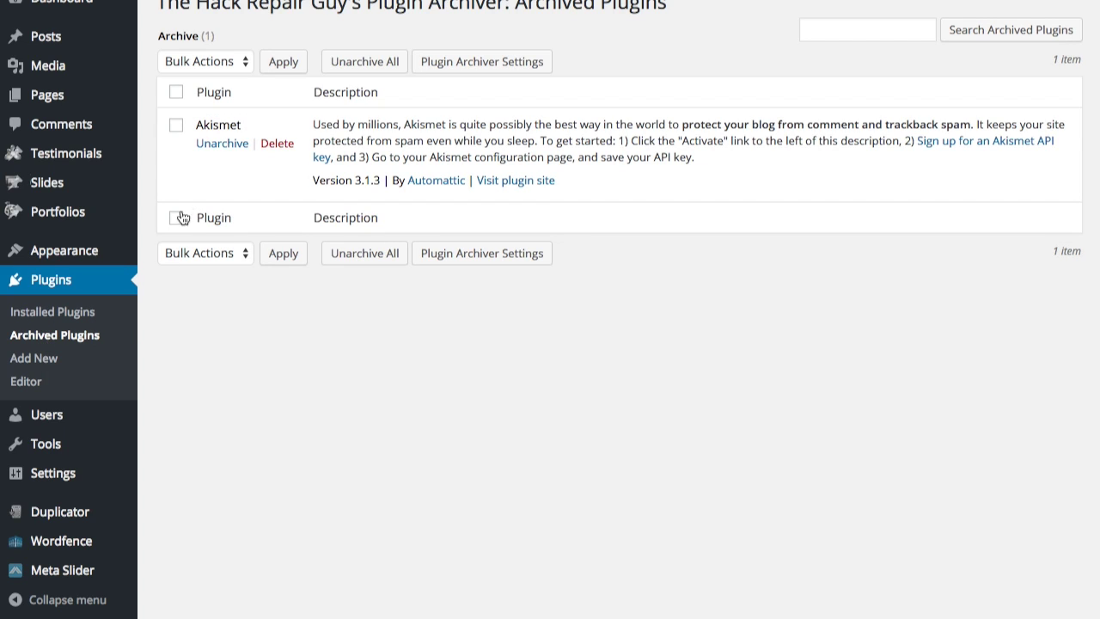
Unarchive Akismet and return to the Installed Plugins list, now 16 plugins.
click(223, 143)
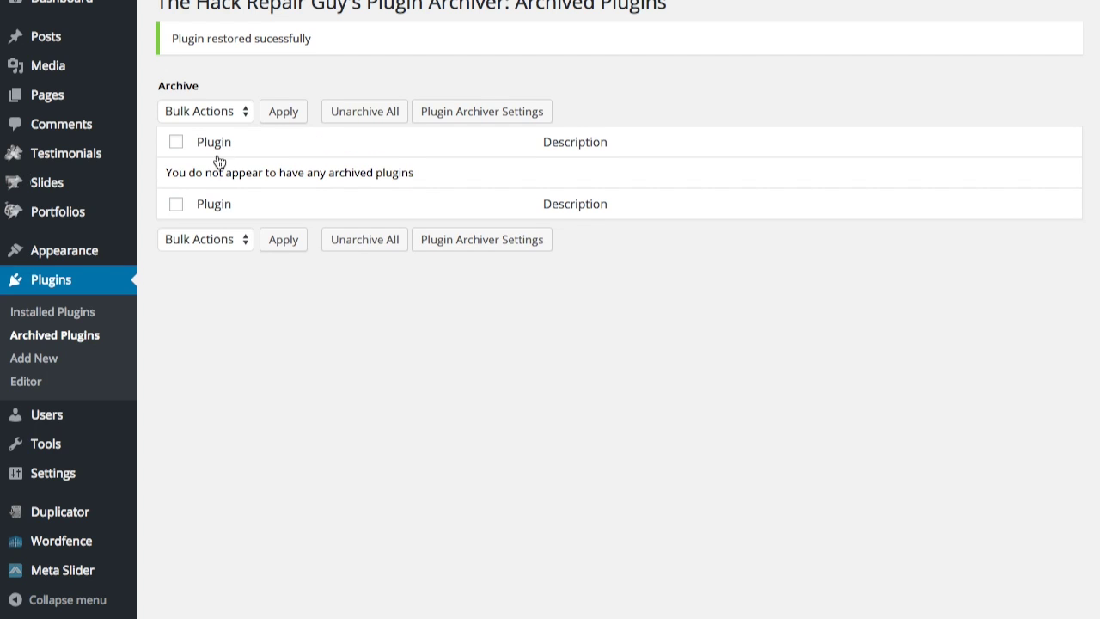
click(52, 284)
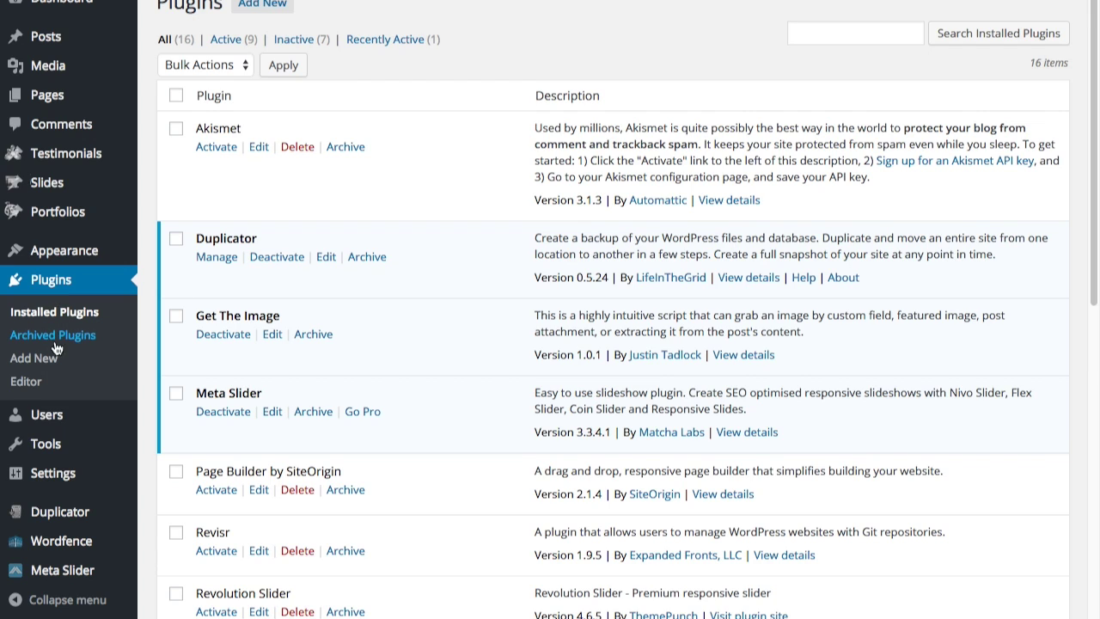
mouse_move(60, 477)
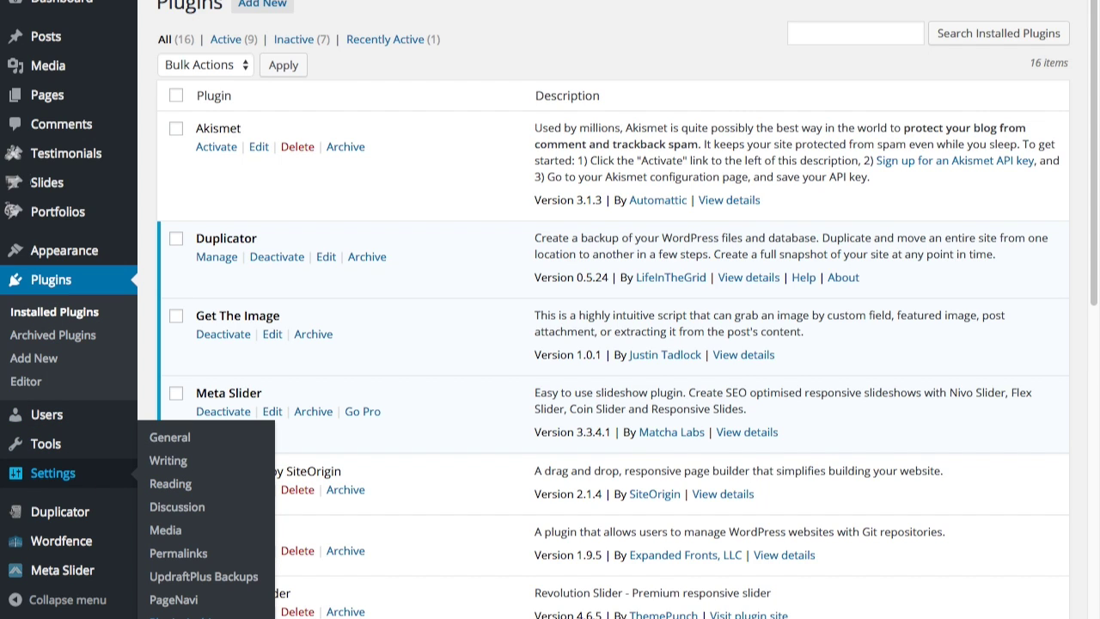
In Plugin Archiver settings, save a new 'backup1' archive directory and select plugins-backup1 as current.
click(181, 616)
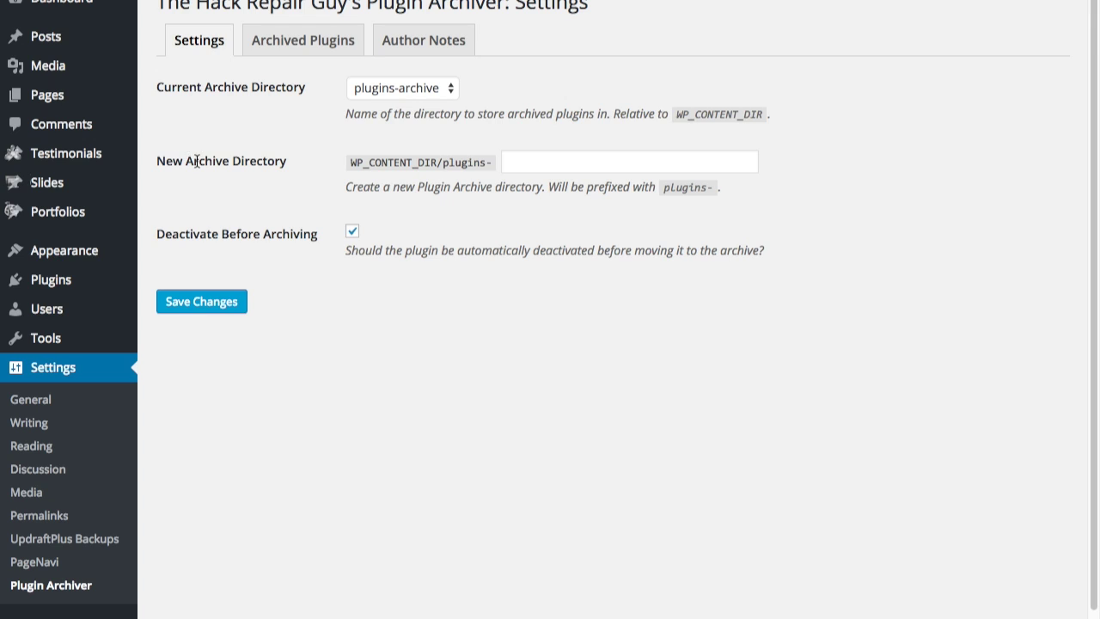
click(534, 166)
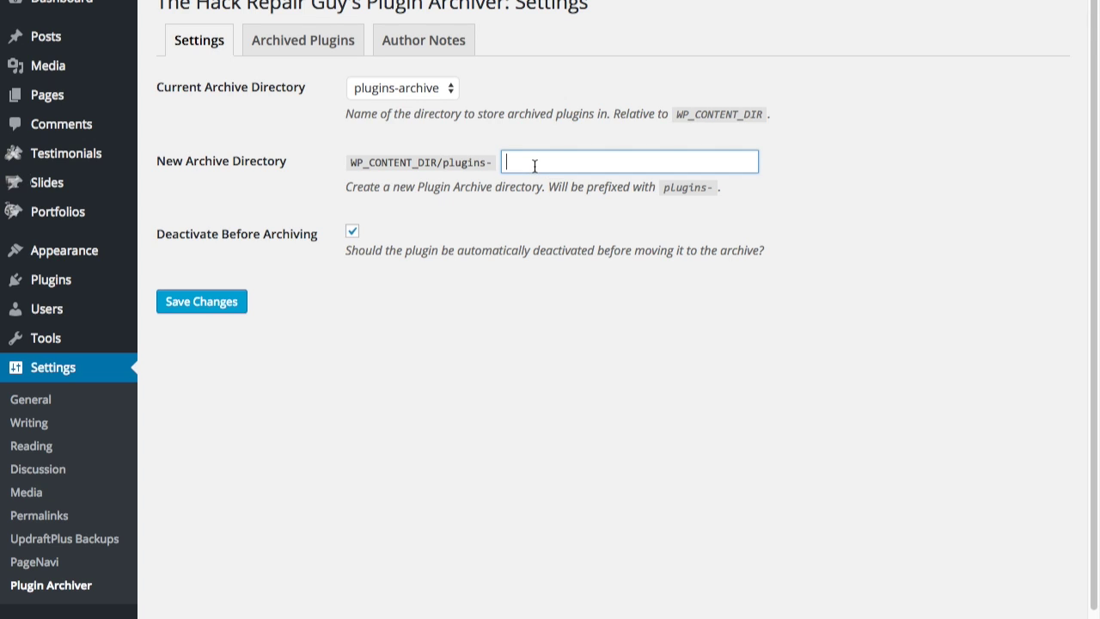
text(backup1)
click(201, 306)
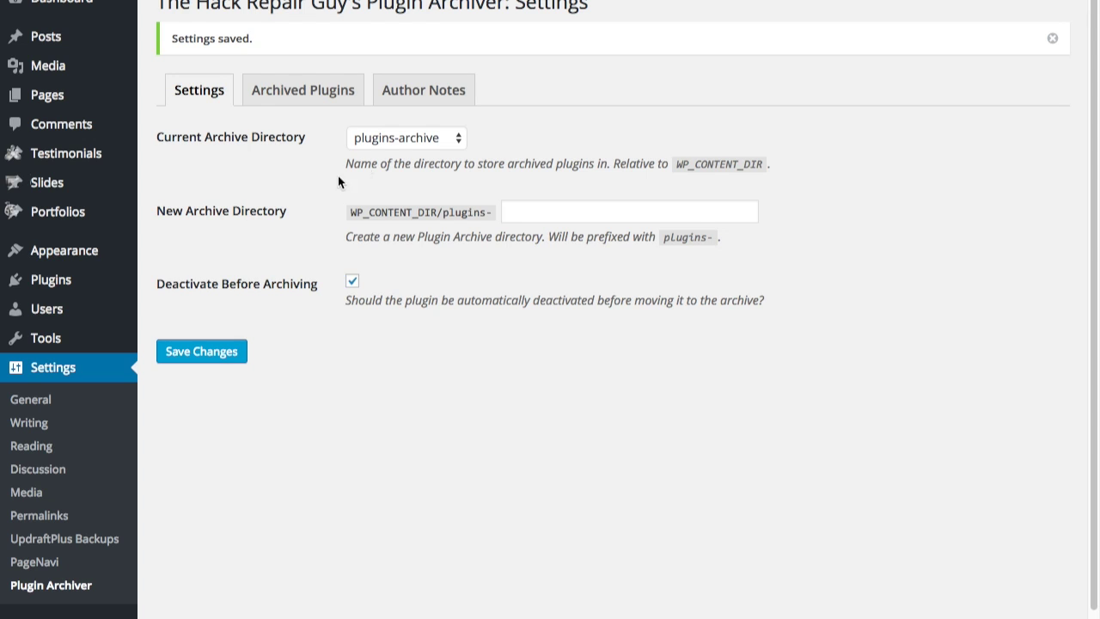
click(406, 139)
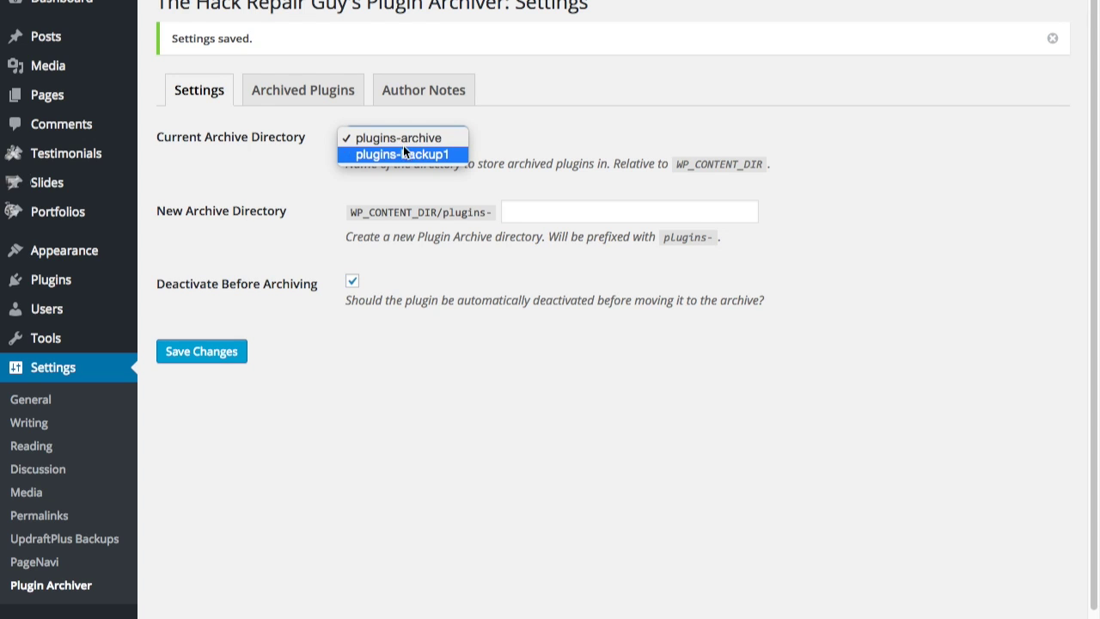
click(402, 156)
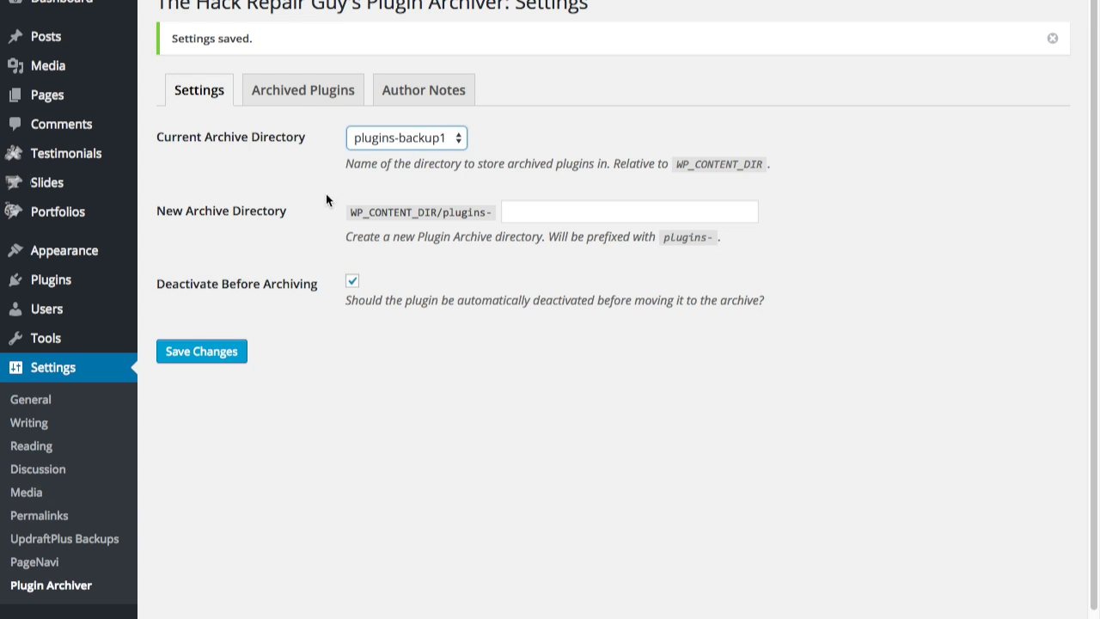
Archive Akismet again, then dismiss the archive tip on the Archived Plugins page.
mouse_move(16, 286)
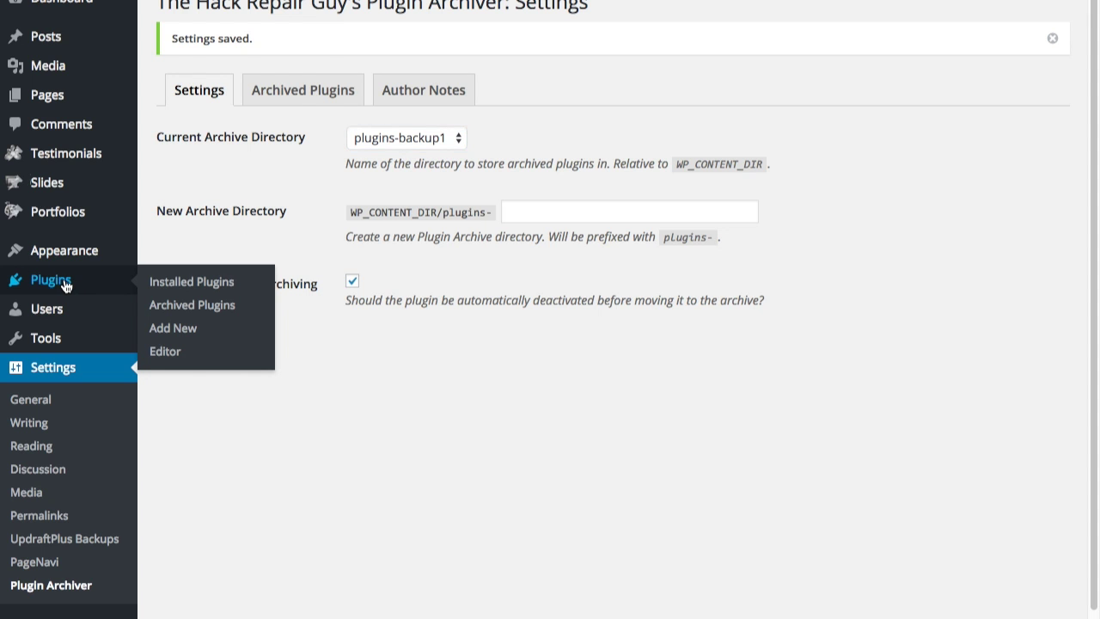
click(66, 286)
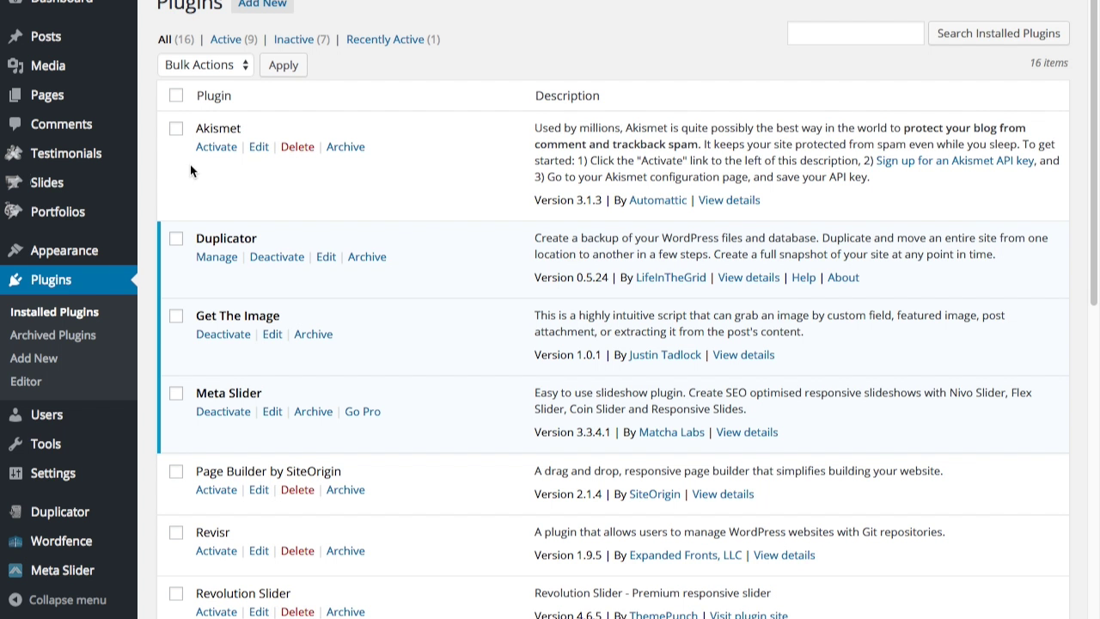
click(345, 148)
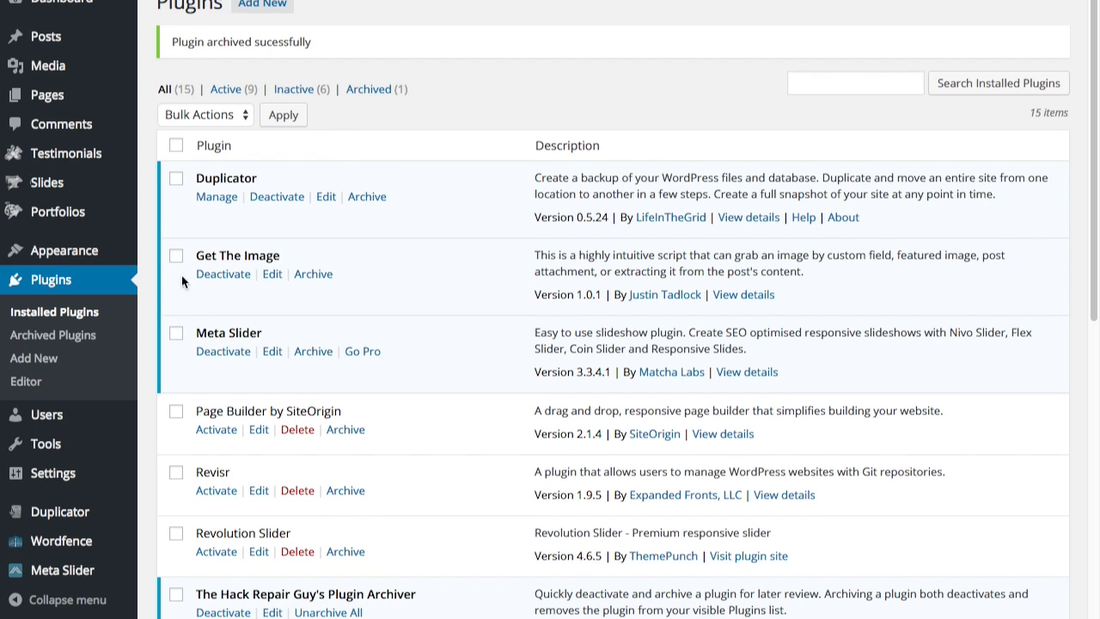
click(53, 335)
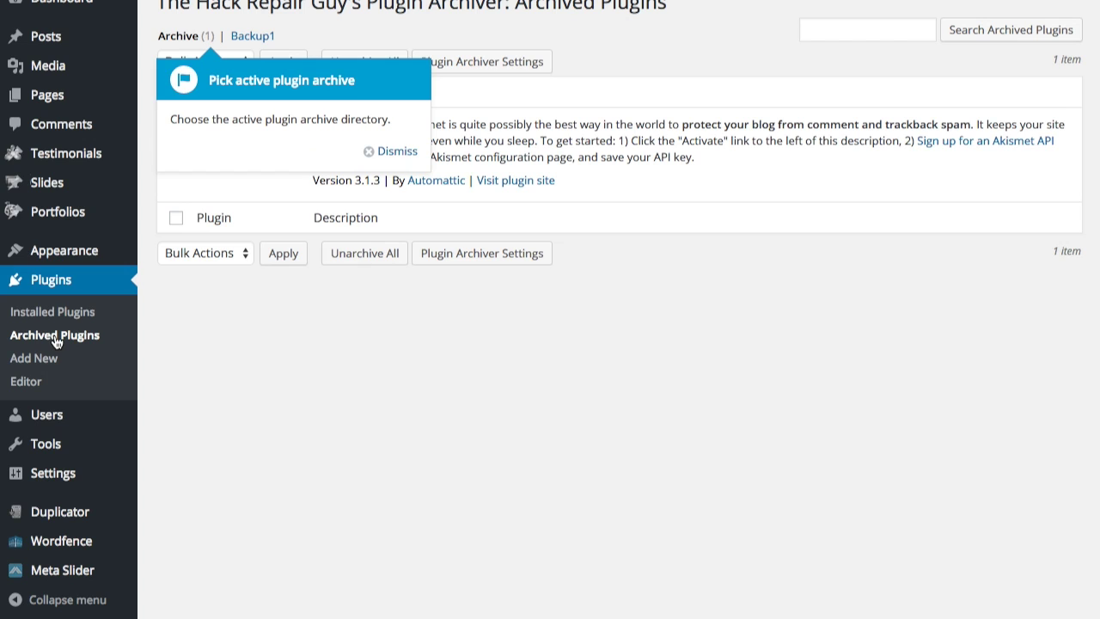
click(391, 152)
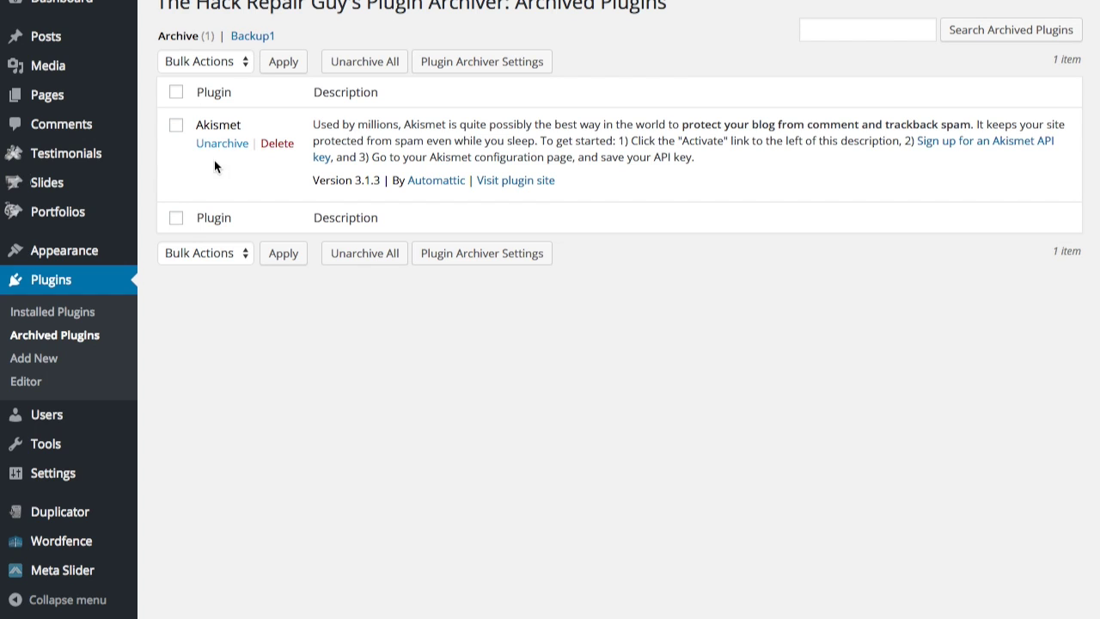
mouse_move(55, 479)
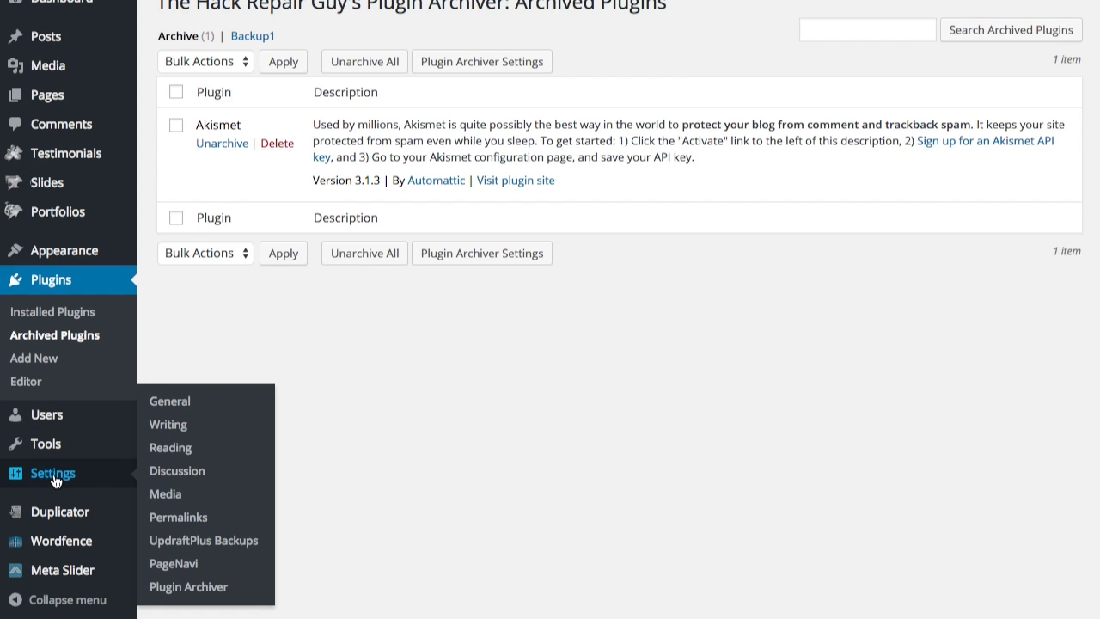
Keep plugins-archive as the current directory and archive Page Builder by SiteOrigin.
click(176, 588)
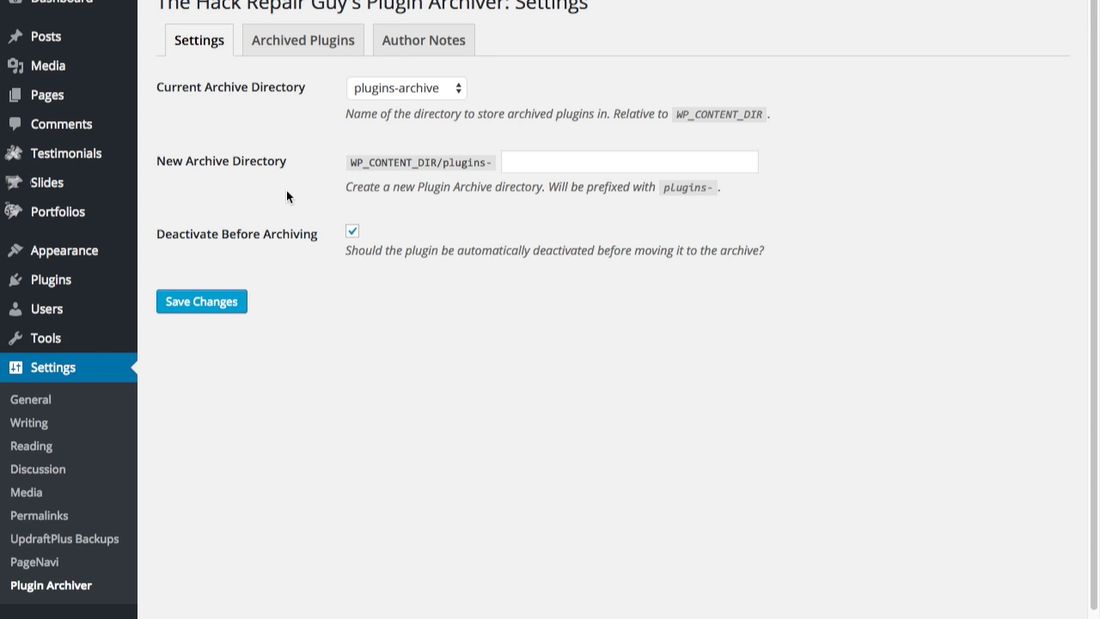
click(404, 90)
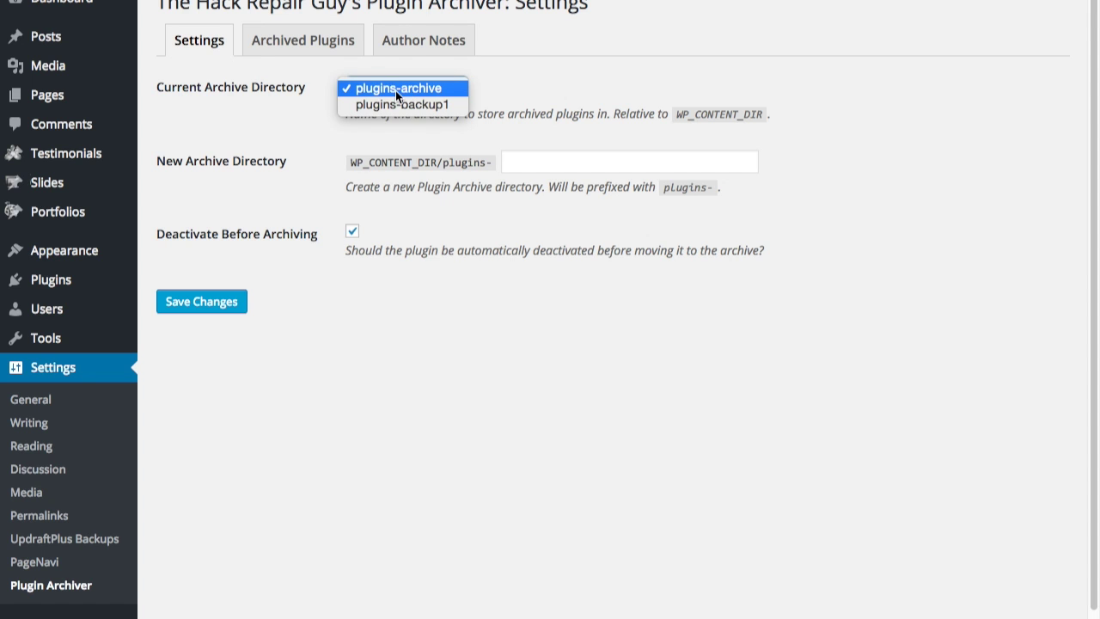
click(396, 90)
click(49, 284)
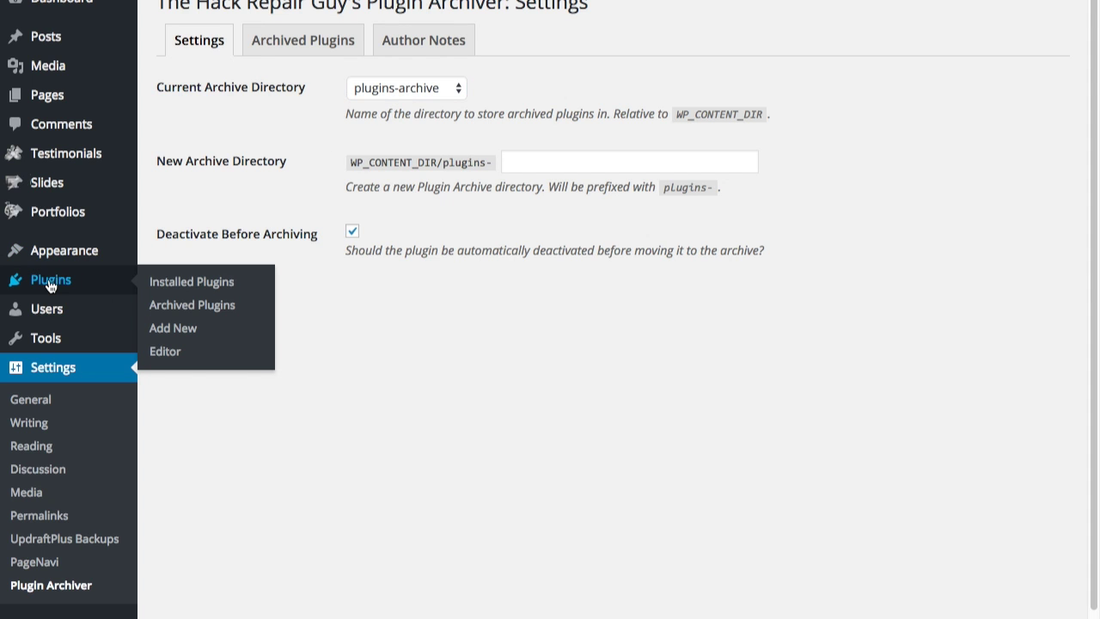
click(50, 281)
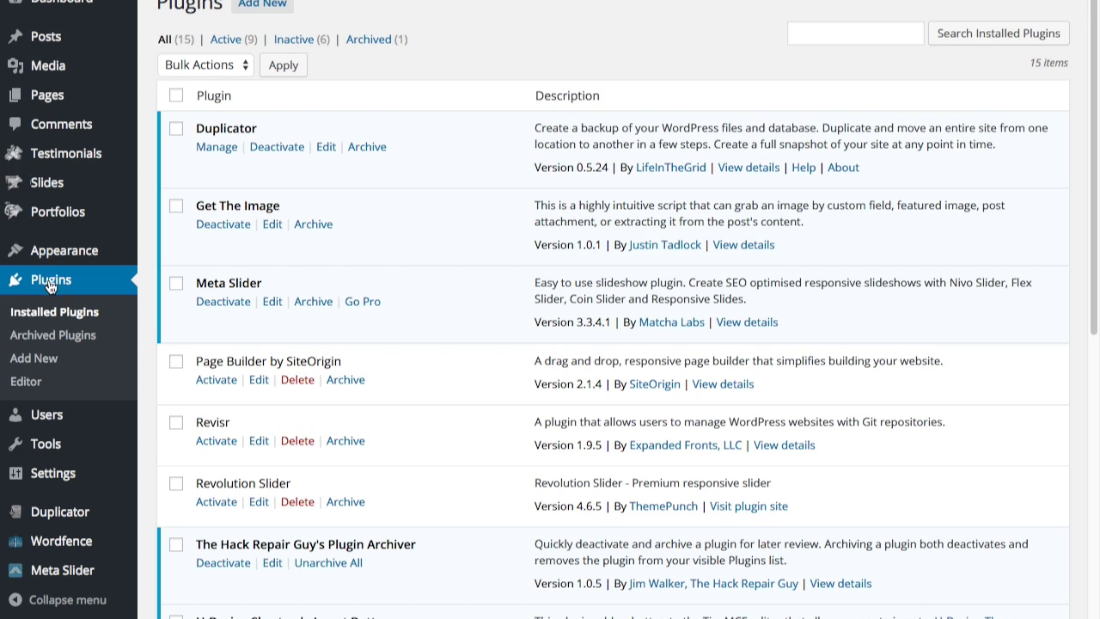
click(346, 380)
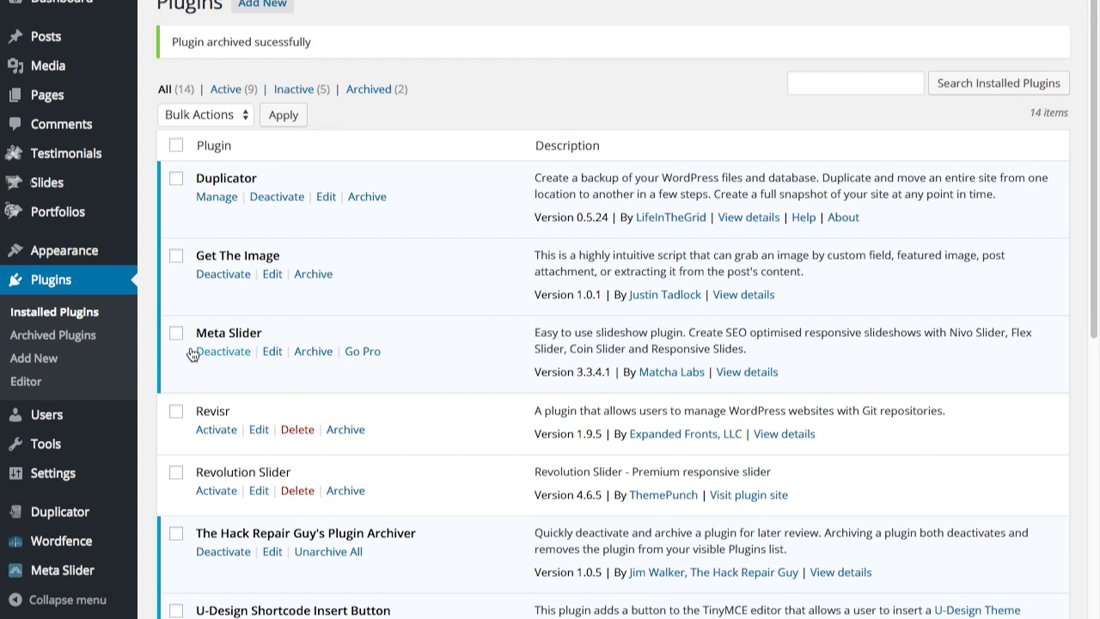
Compare archive views: Archive holds Akismet and Page Builder, Backup1 is empty.
click(56, 337)
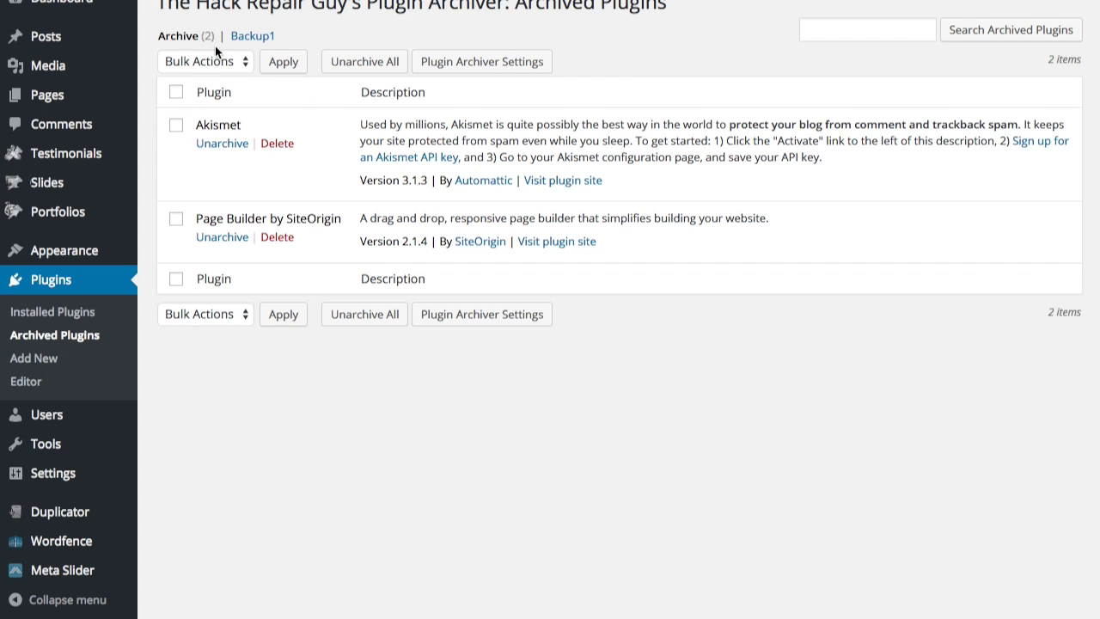
click(262, 37)
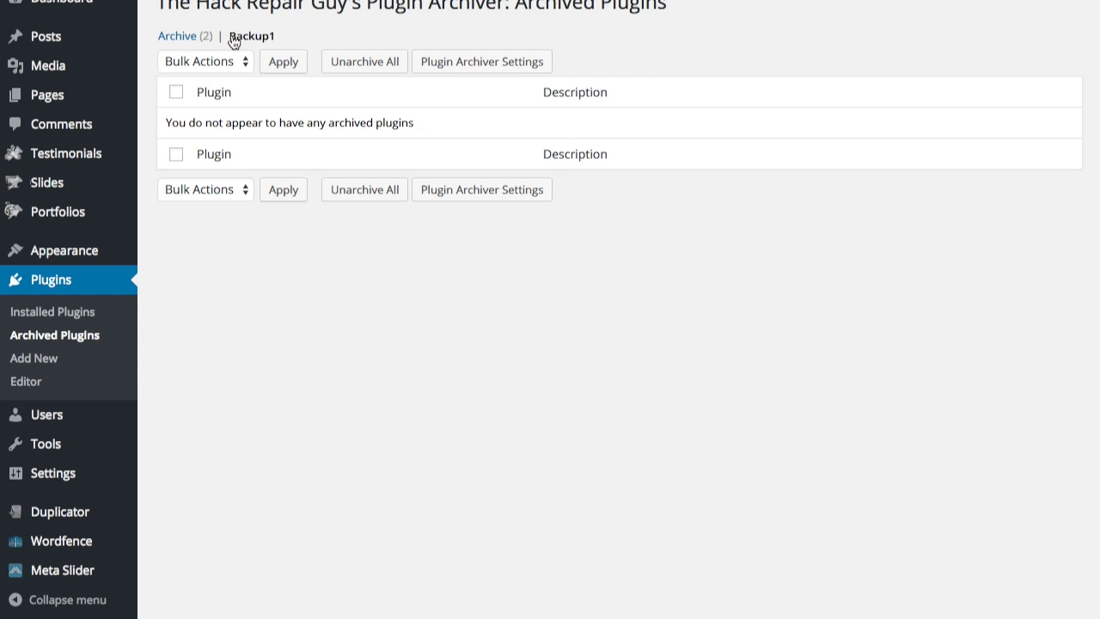
click(181, 38)
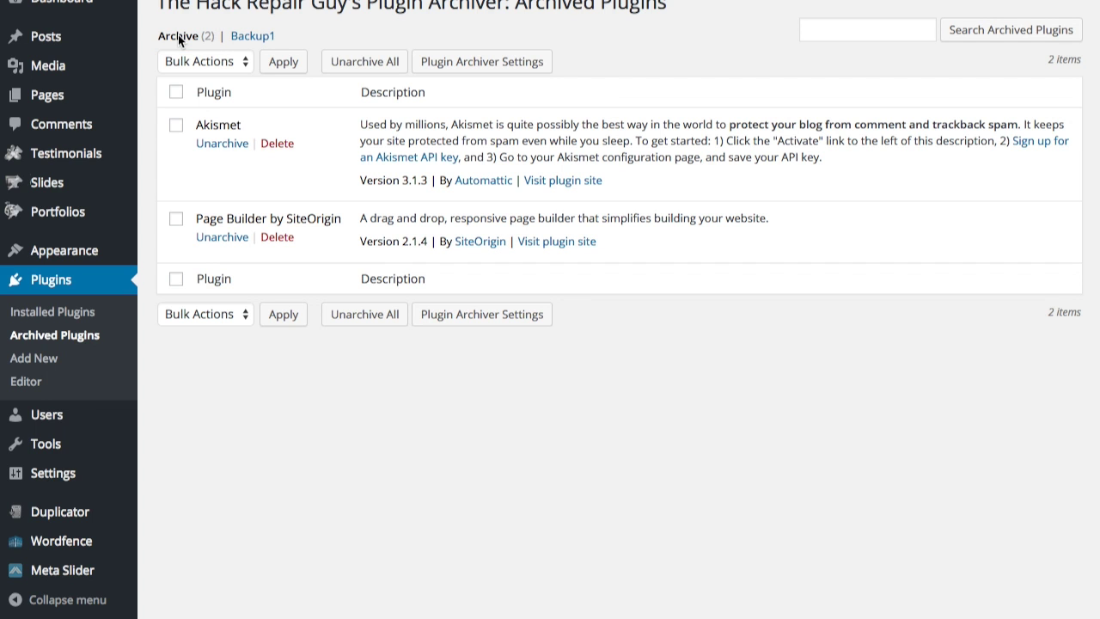
click(264, 38)
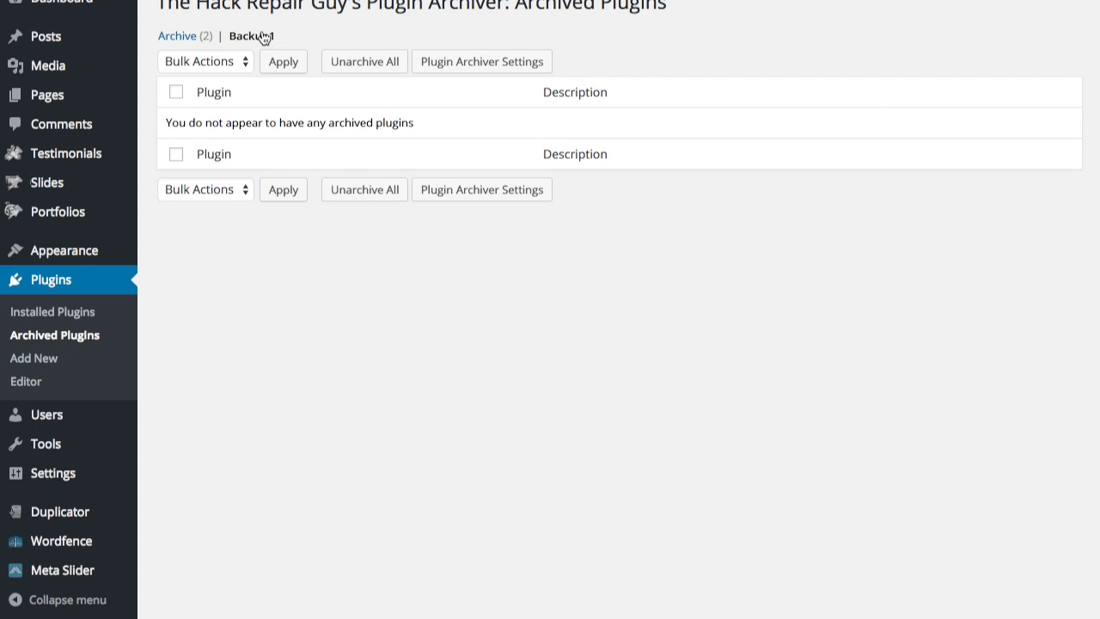
click(444, 65)
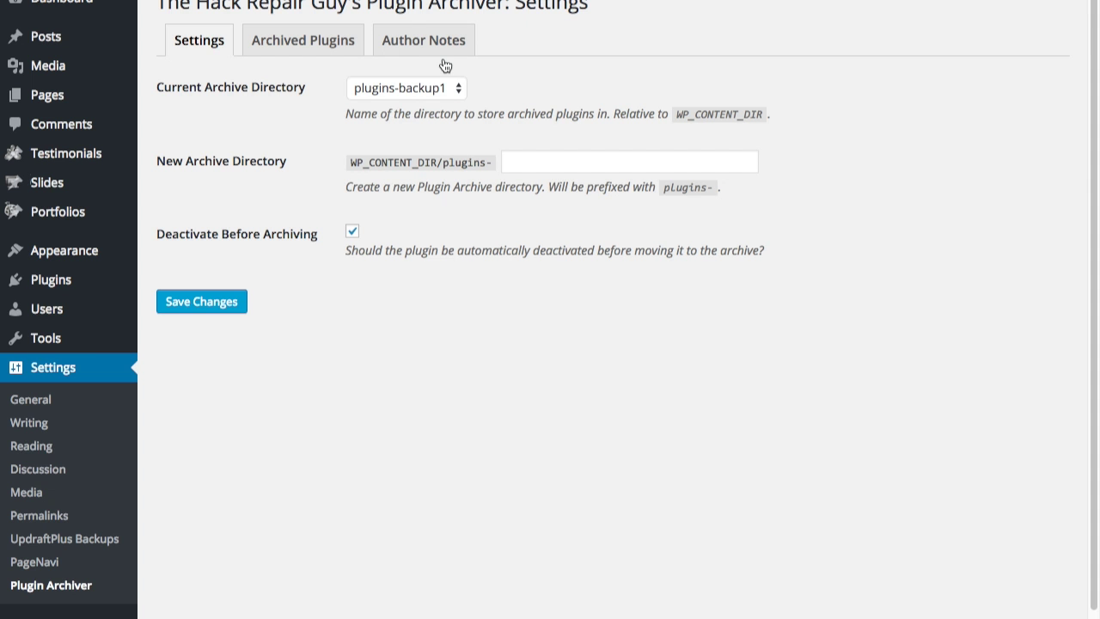
Save plugins-backup1 as the archive directory and return to Installed Plugins.
click(435, 89)
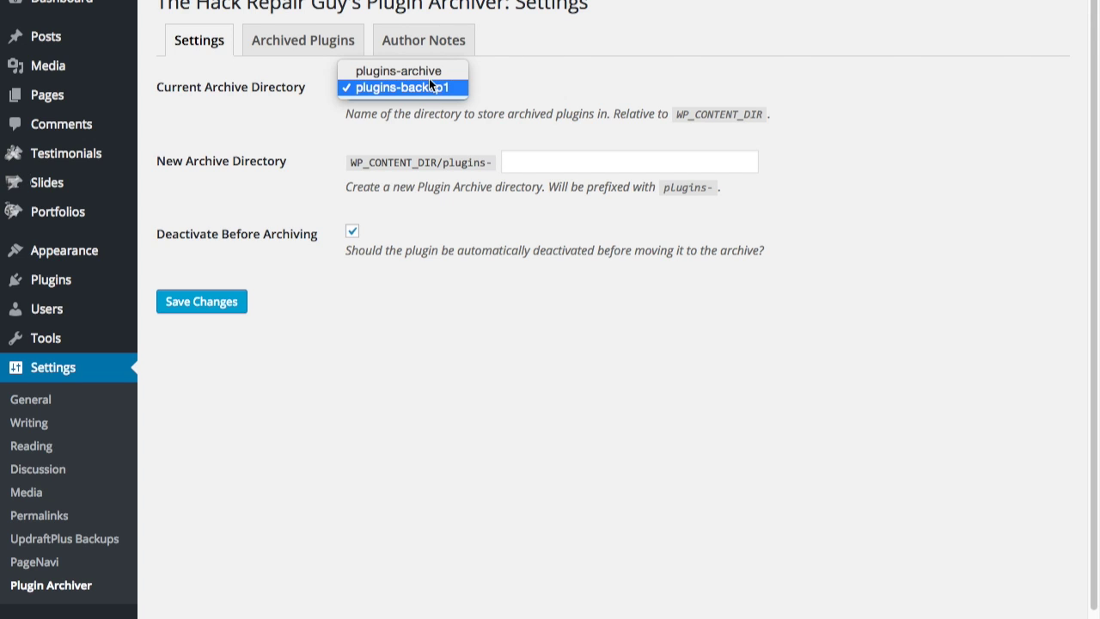
click(429, 86)
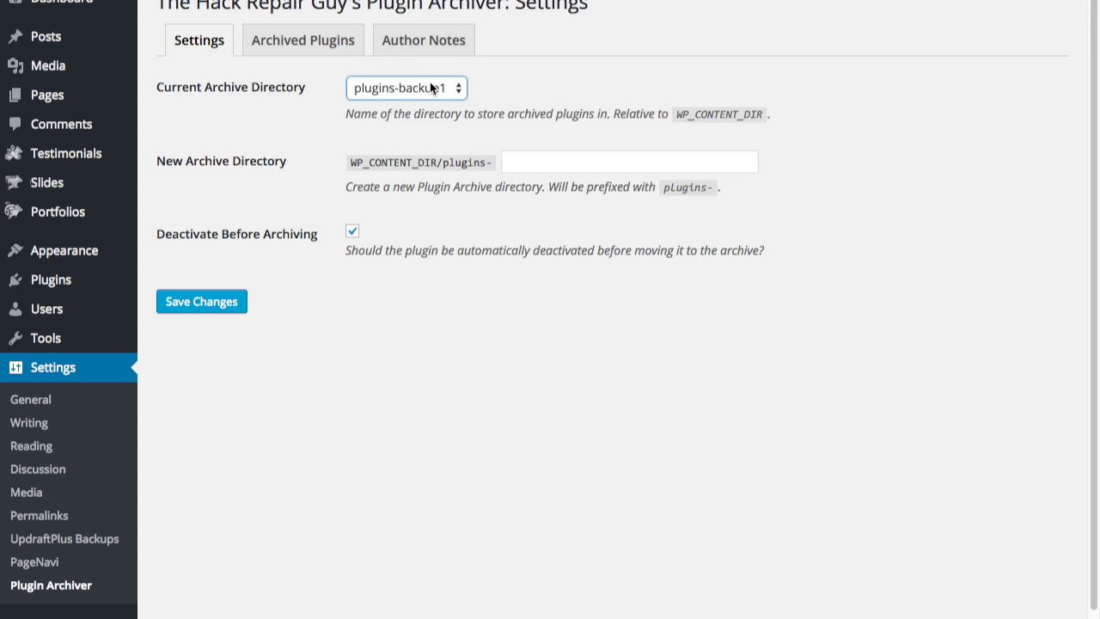
click(206, 305)
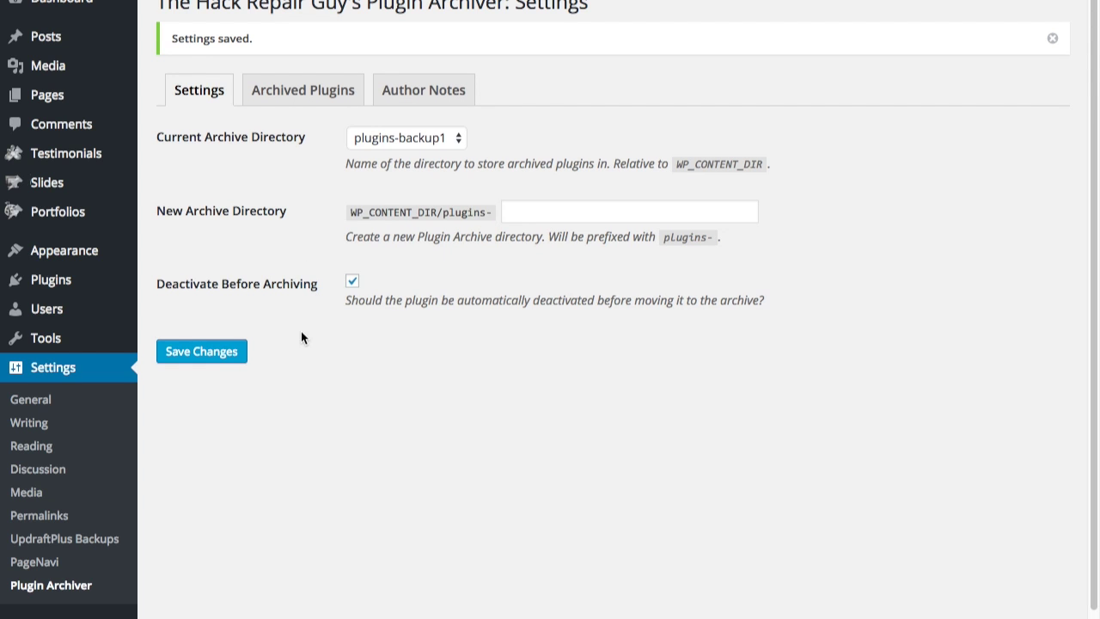
click(59, 282)
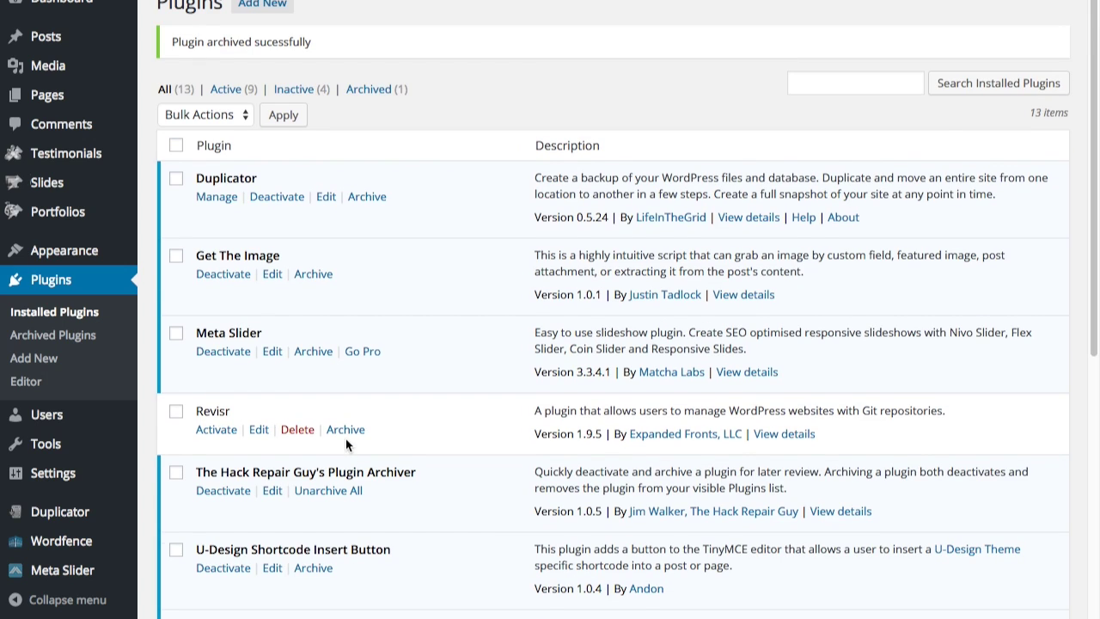
Check the Archive (2) and Backup1 (1) lists, then unarchive Revolution Slider from Backup1.
click(45, 339)
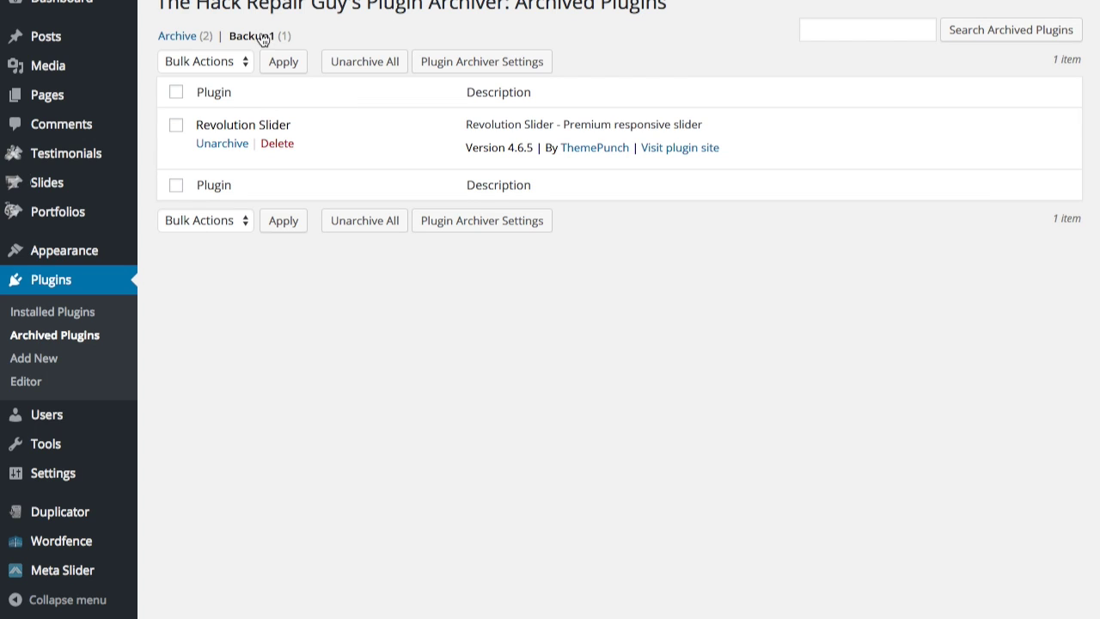
click(180, 38)
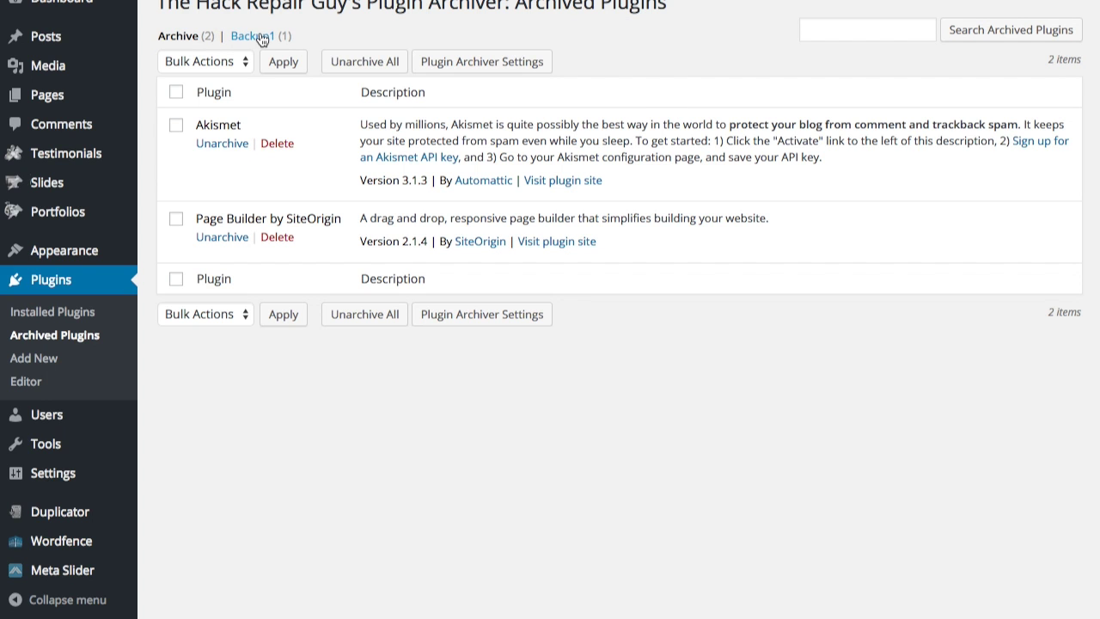
click(261, 39)
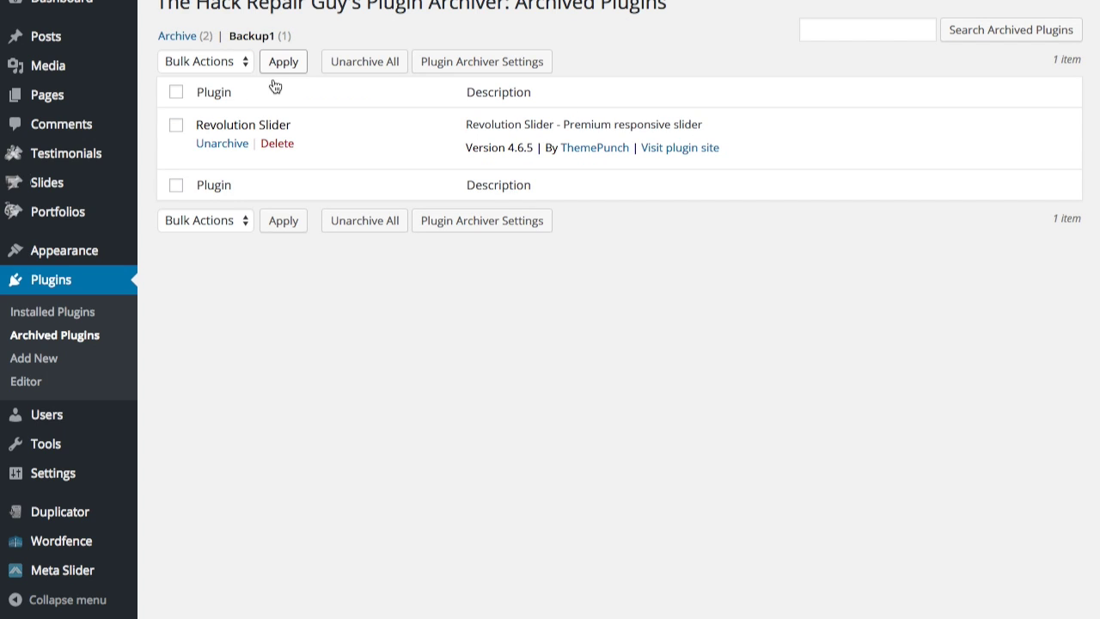
click(220, 146)
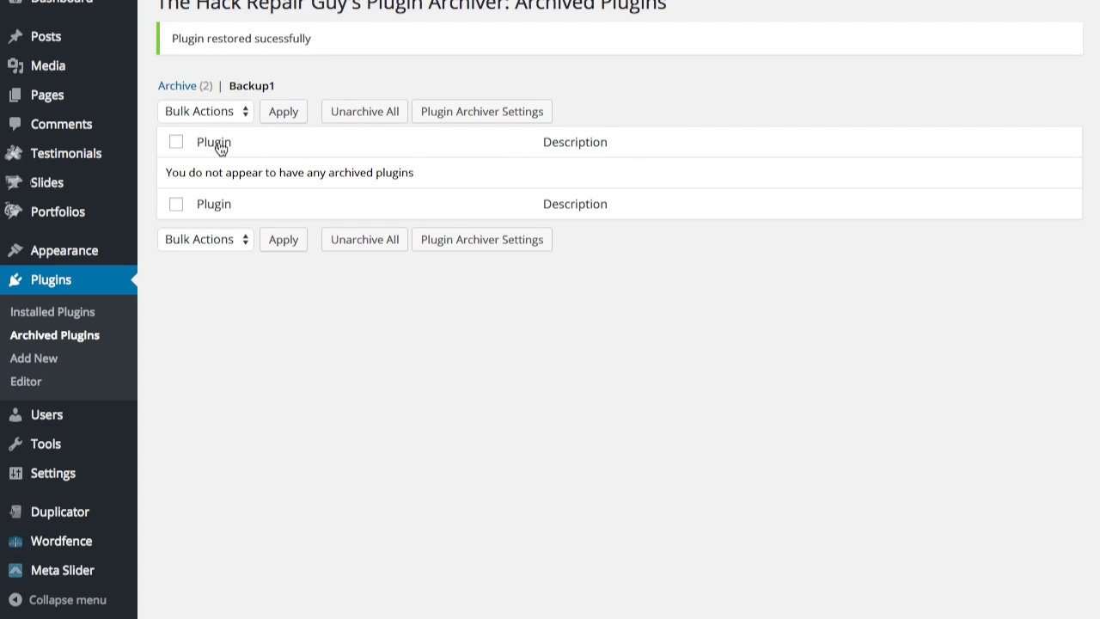
Check Revolution Slider is listed among 14 plugins, then read Plugin Archiver's Author Notes.
click(58, 279)
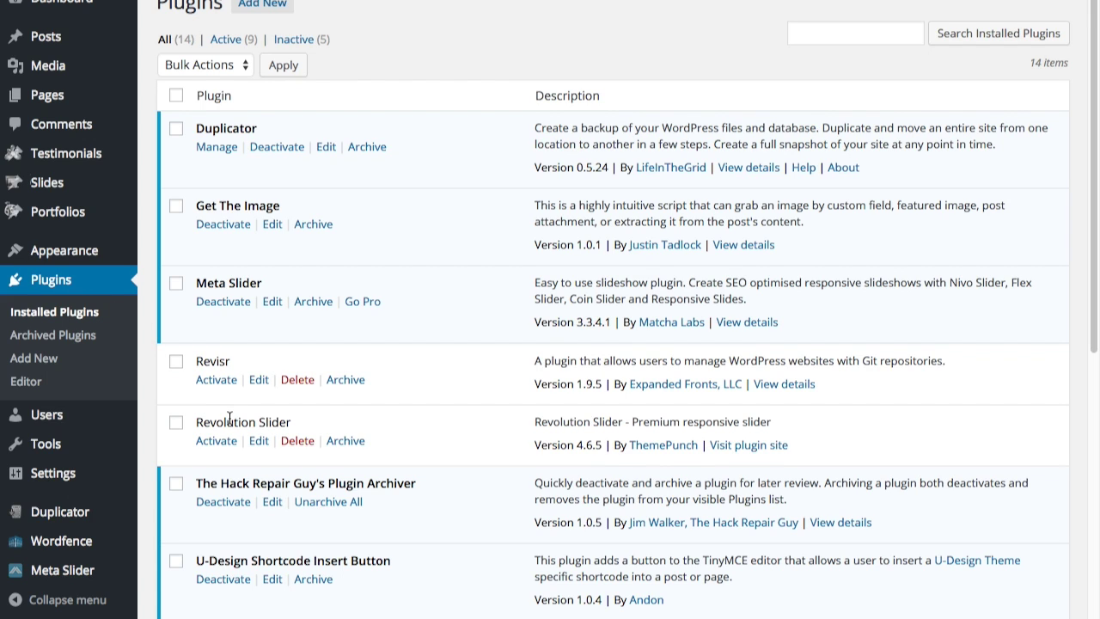
mouse_move(56, 475)
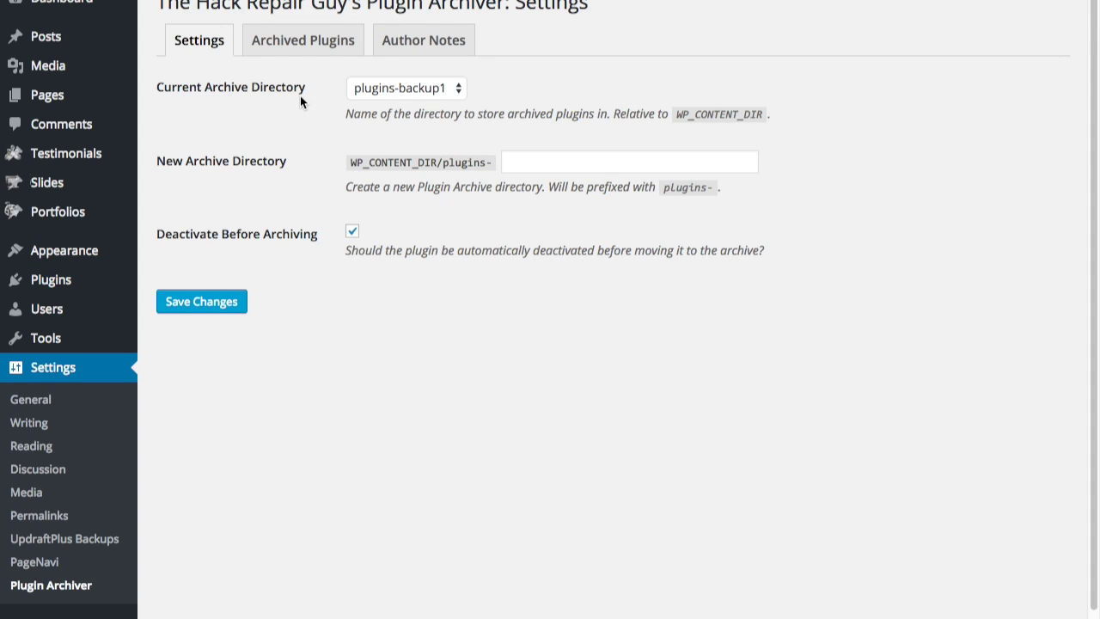
click(425, 42)
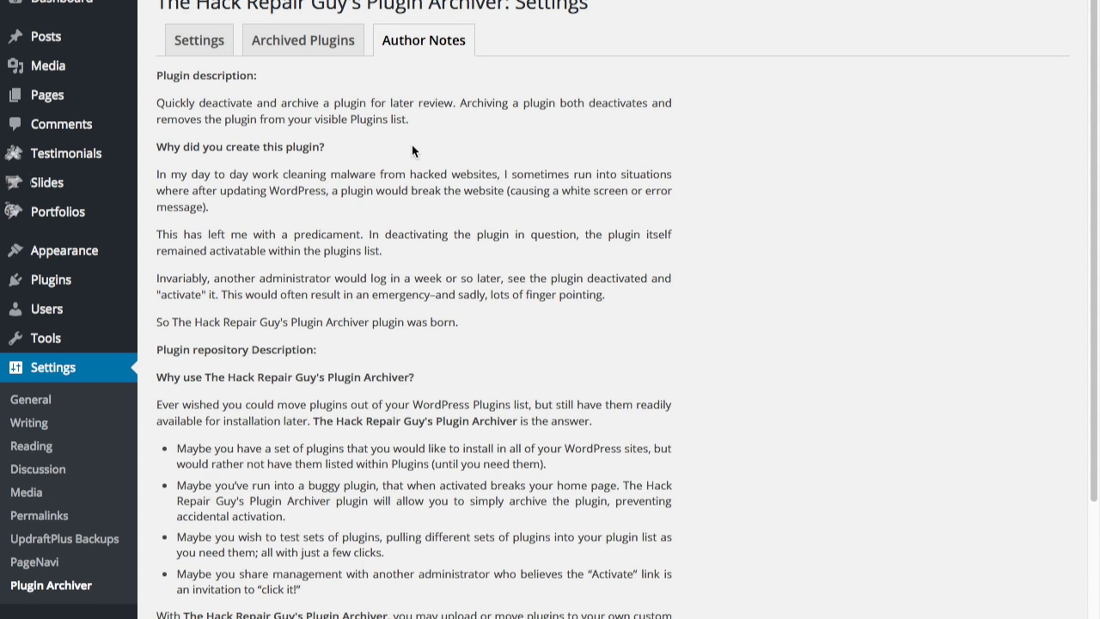
scroll(412, 146, down, 3)
scroll(412, 145, down, 5)
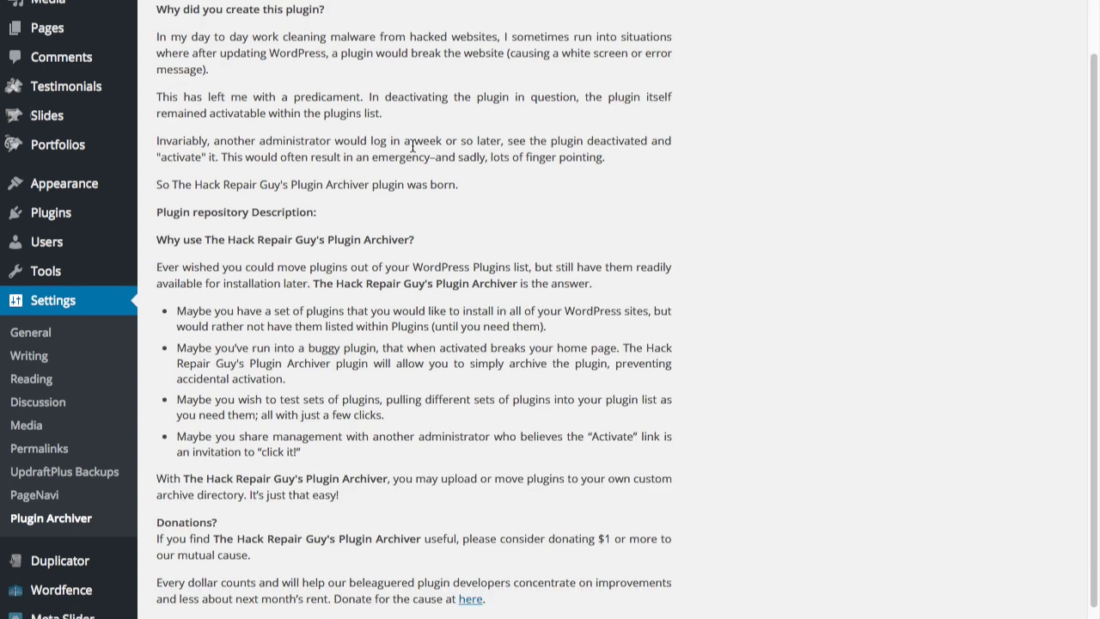